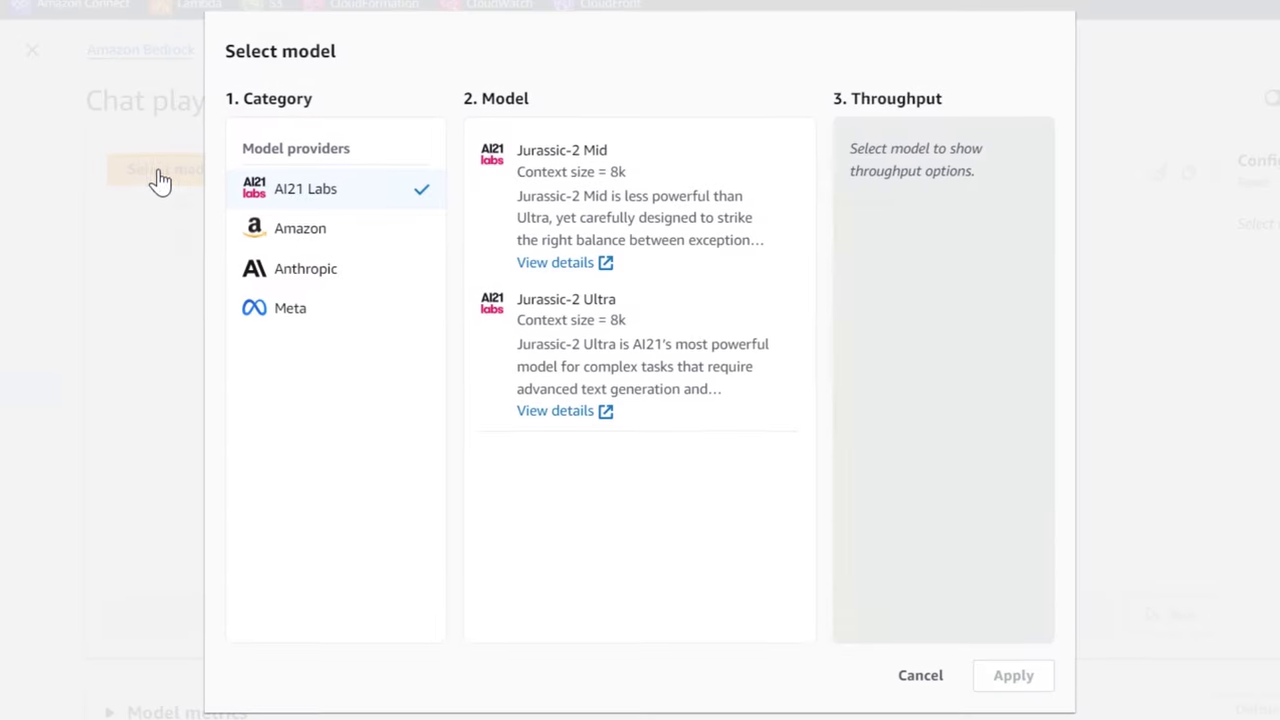
- Load Amazon's Titan Text G1 - Express model with on-demand throughput and ask it "What is the well architected framework?"
click(215, 239)
click(531, 220)
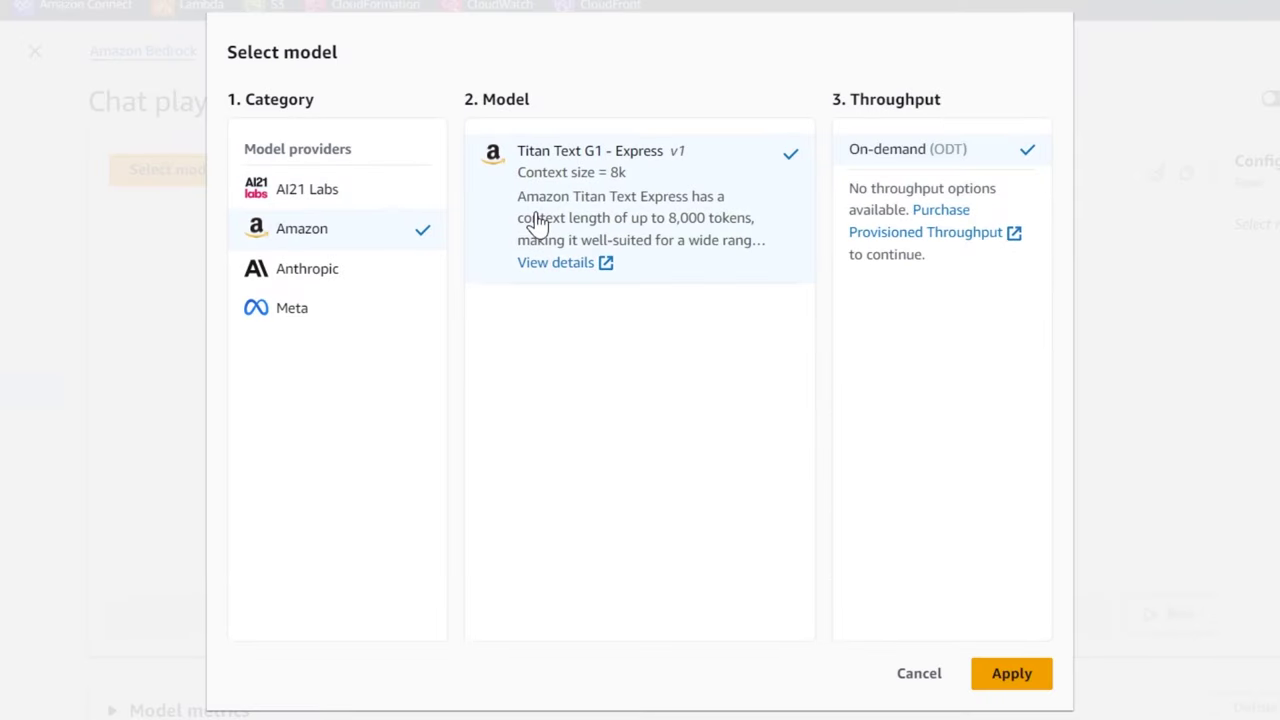
click(1010, 673)
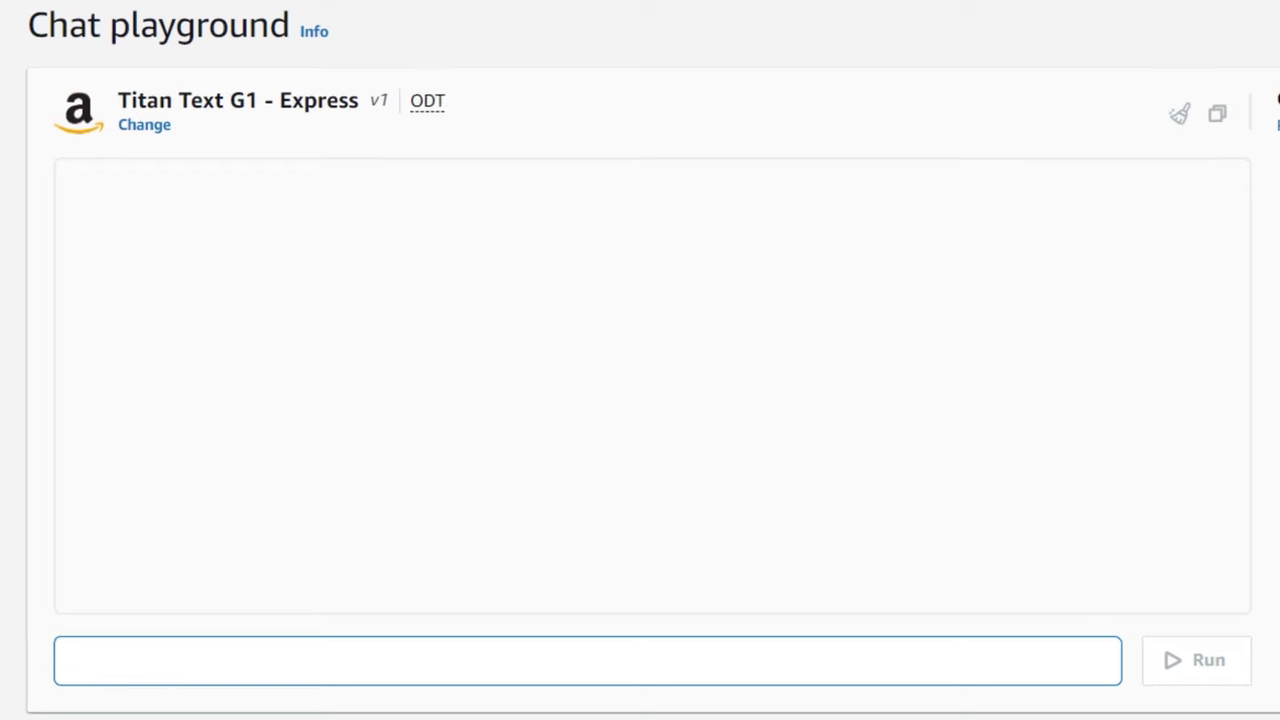
text(What is the well architected framework?)
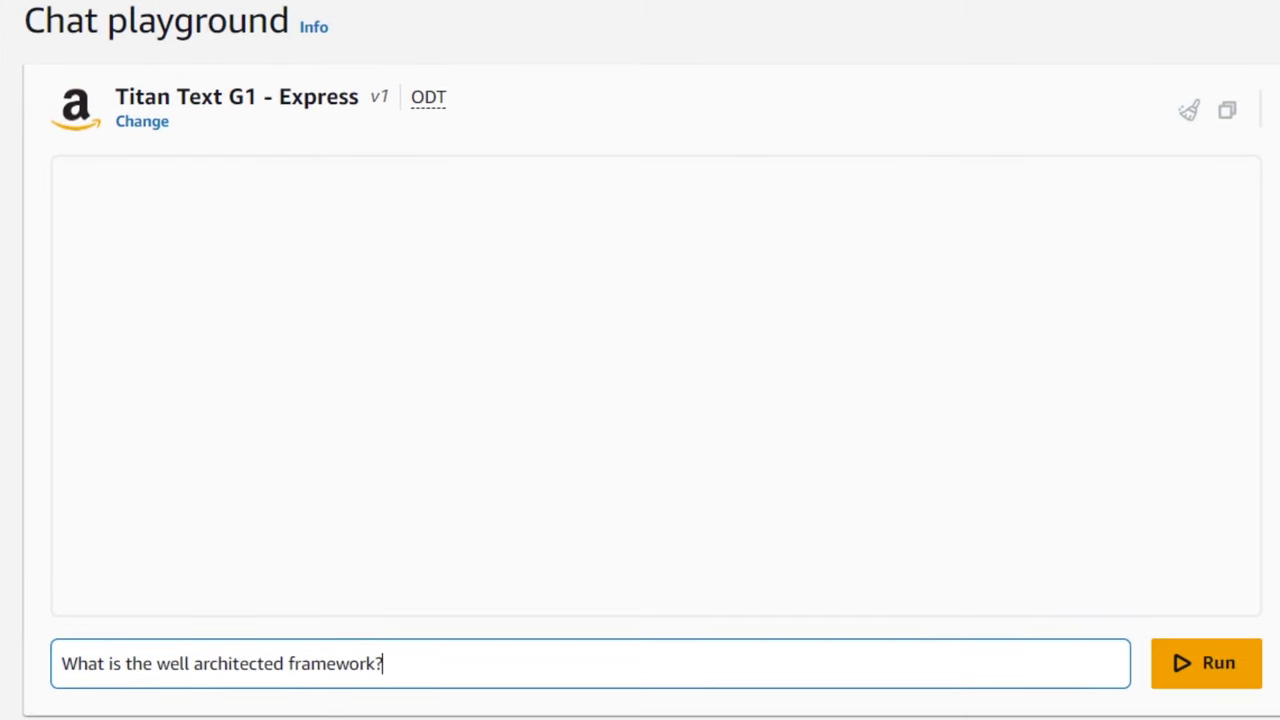
key(Return)
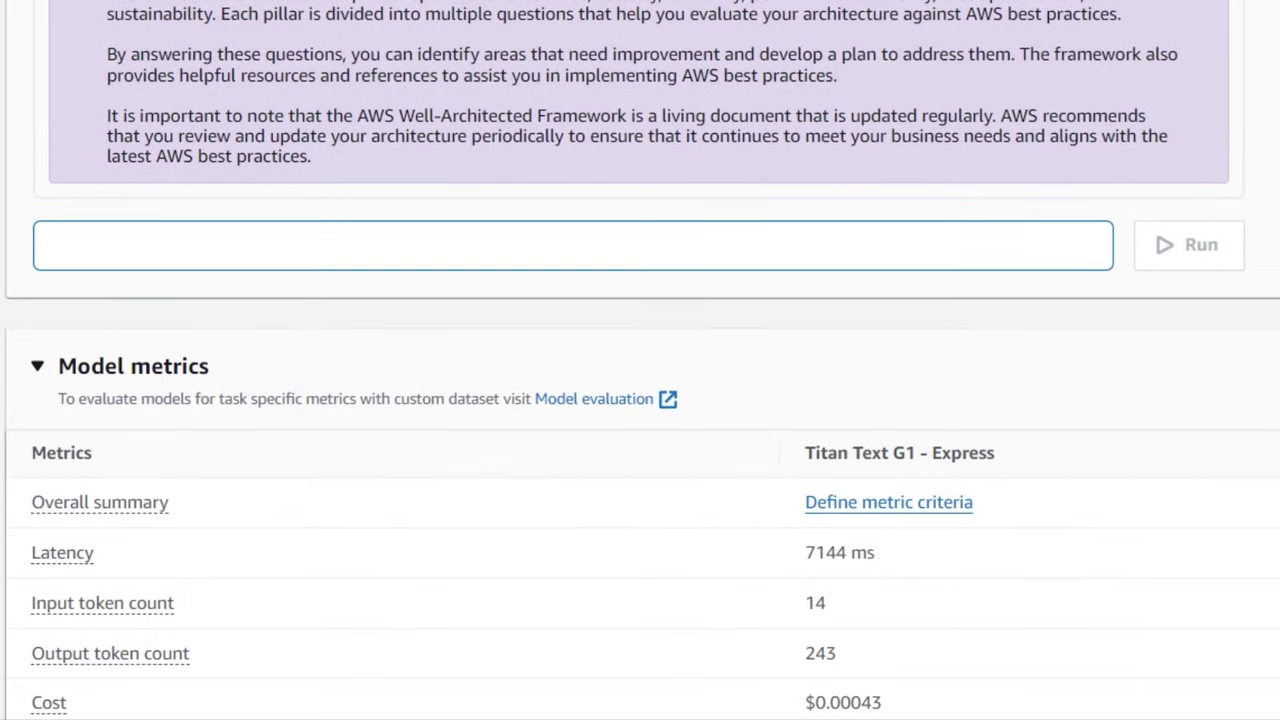
- Define a metric criterion for the Titan model requiring latency less than 6000 ms
click(922, 505)
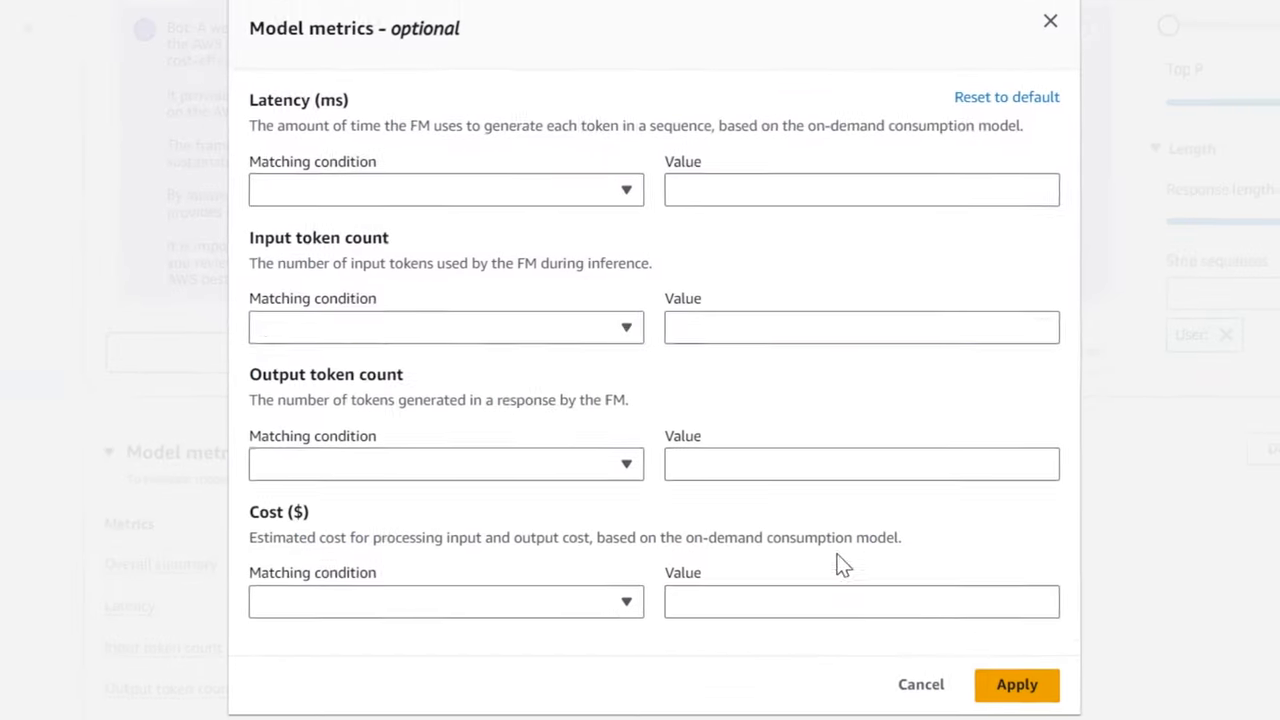
click(452, 210)
click(414, 249)
click(706, 203)
text(6000)
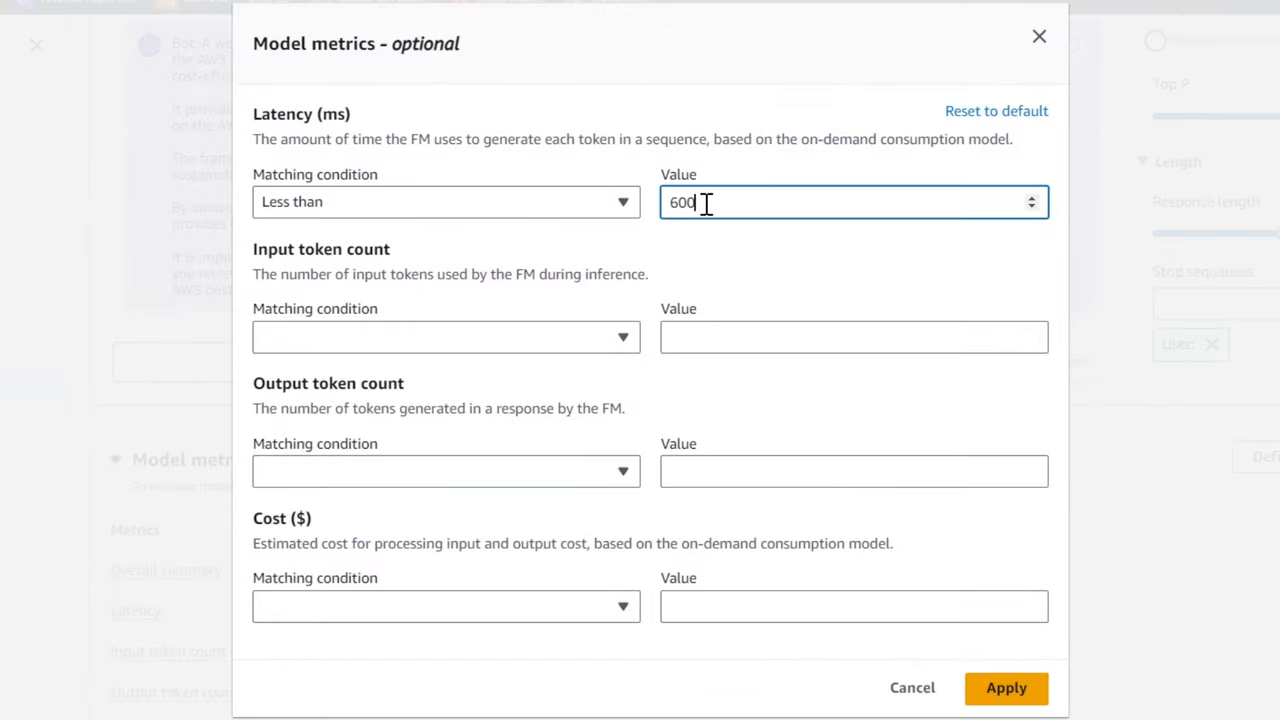
click(1006, 688)
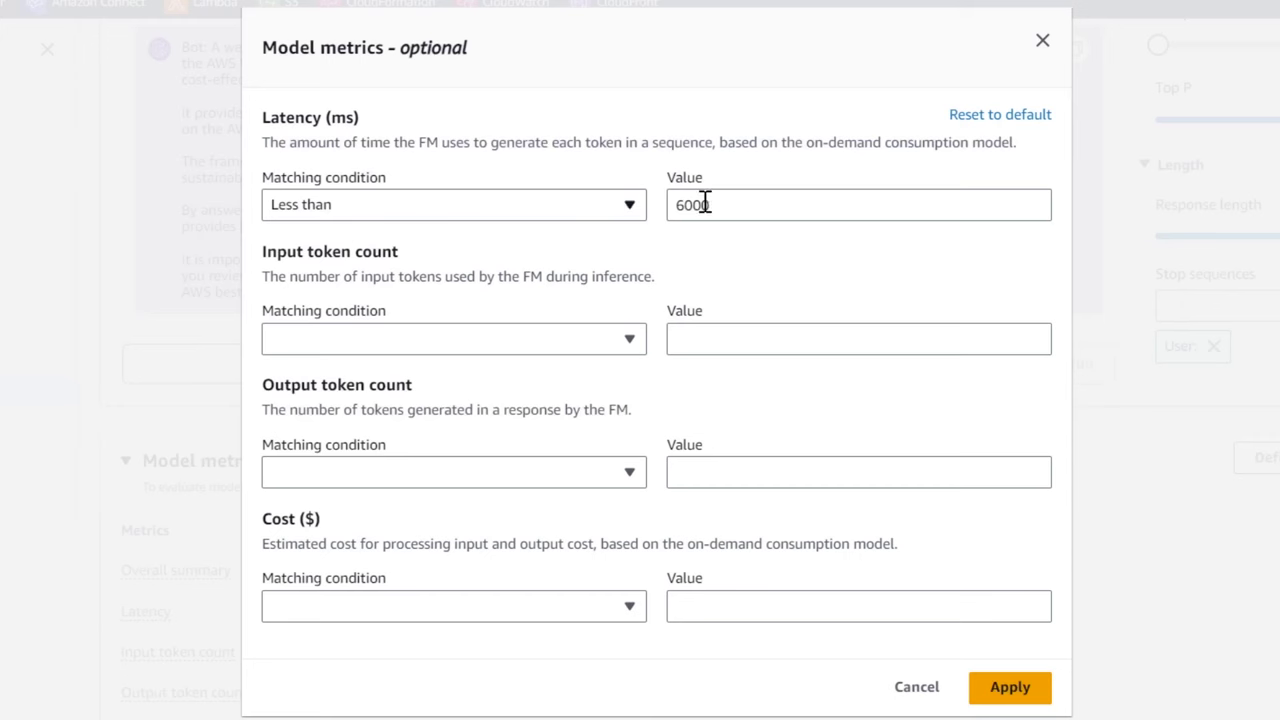
- Set the latency threshold to 10000 ms and the cost value to 0.001, and apply the metric criteria
double_click(694, 203)
text(10000)
click(600, 606)
click(700, 606)
text(0.001)
click(1010, 687)
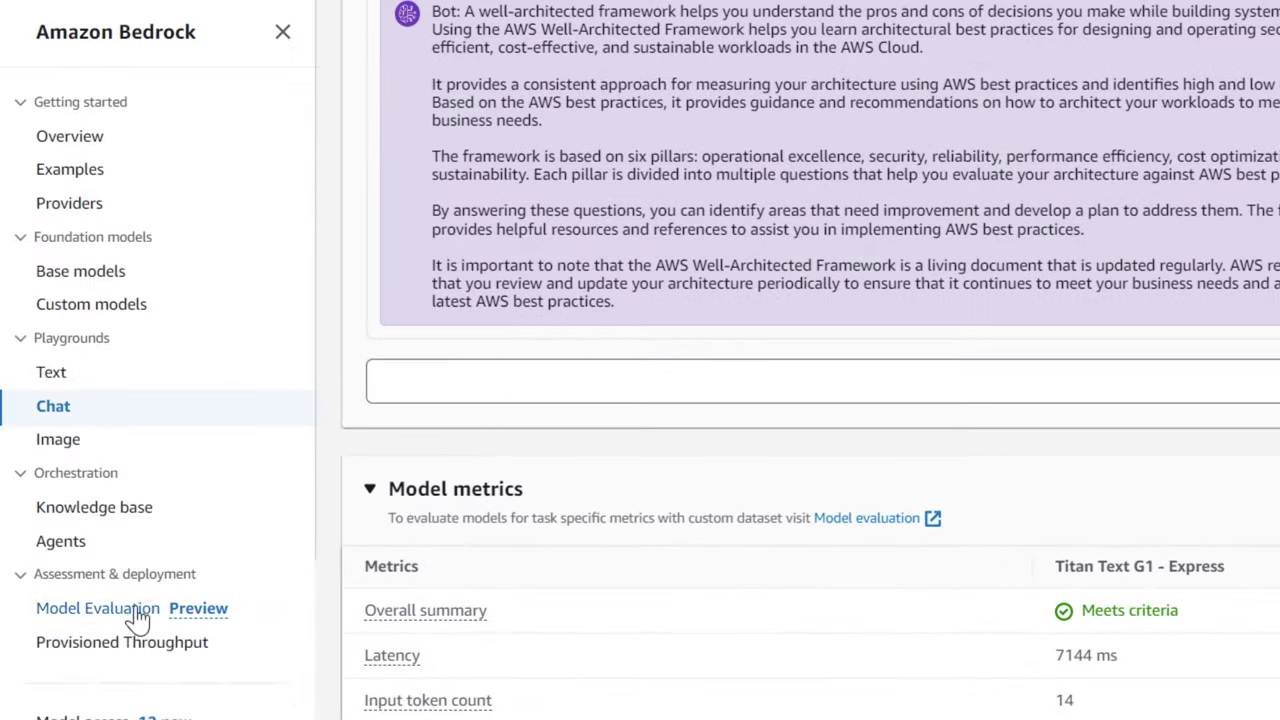
- Start an automatic model evaluation named model-evaluation-demo, described as "A demo of the evaluation of titan text for text summarization."
click(136, 614)
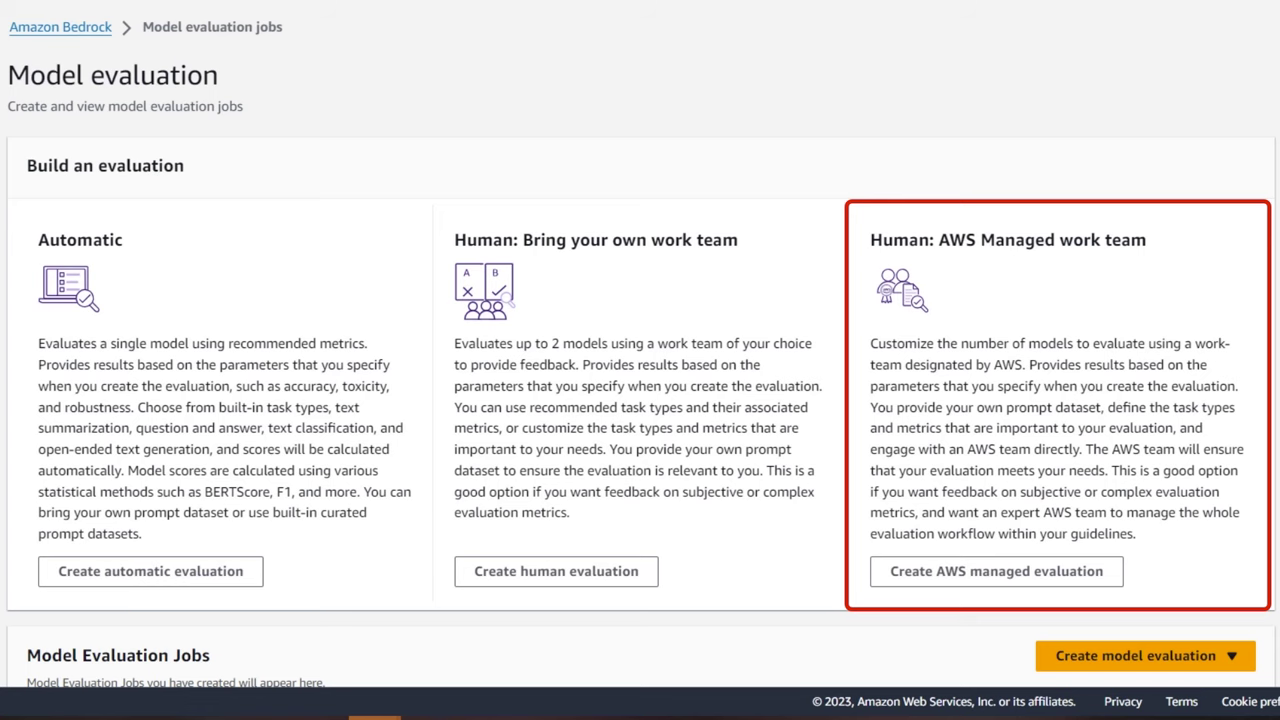
click(1232, 665)
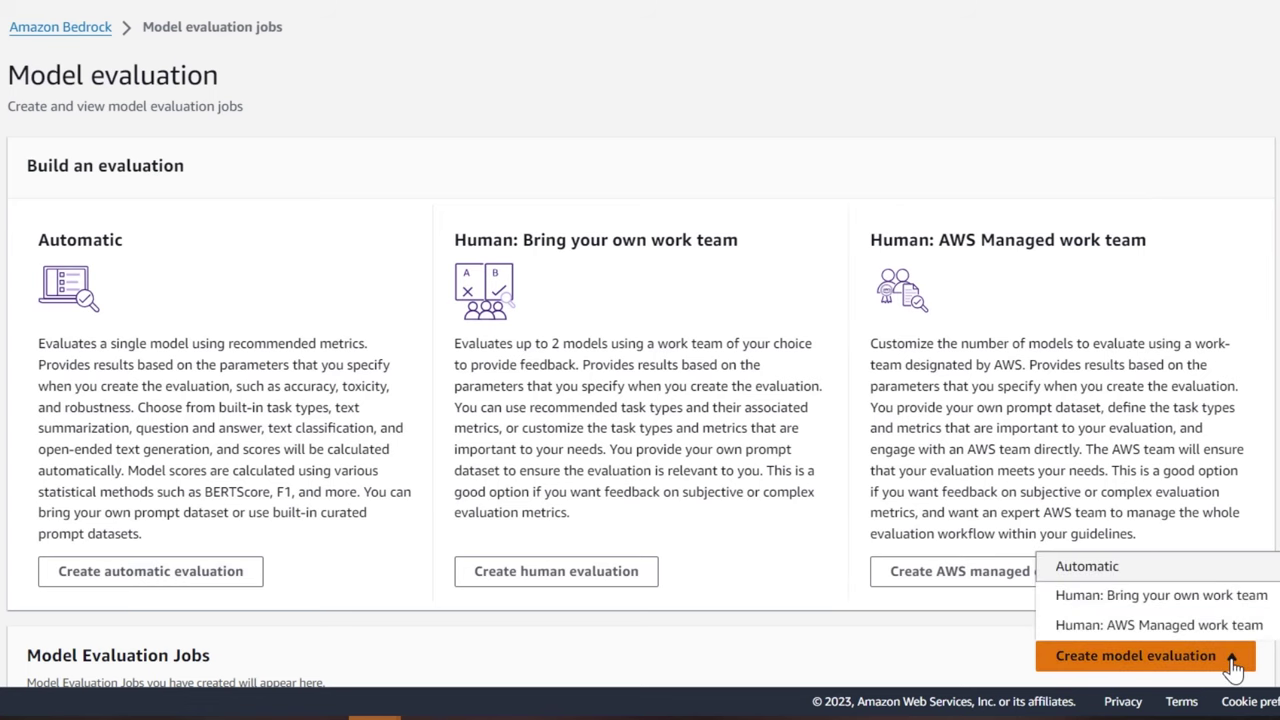
click(1117, 577)
text(model-evaluation-demo)
click(390, 383)
text(A demo of the evaluation of titan text for text summarization.)
click(587, 341)
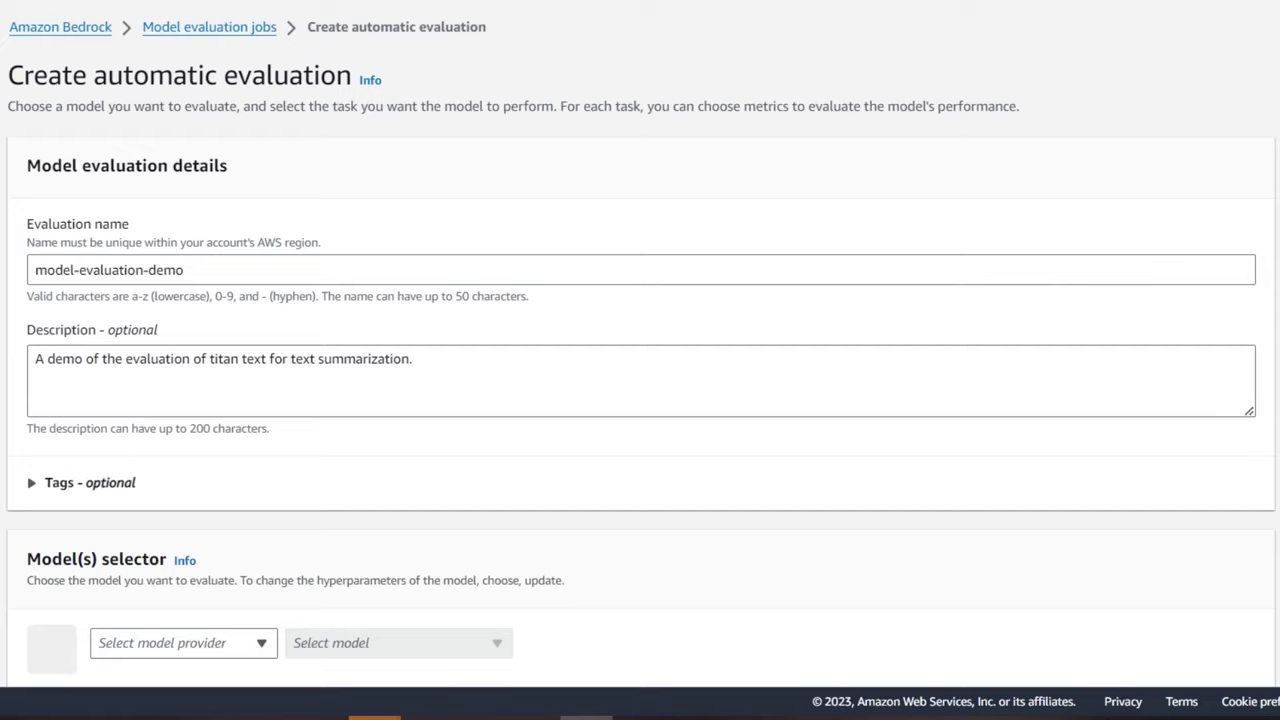
- Choose Amazon as the model provider and Titan Text G1 - Lite as the model to evaluate
scroll(640, 350, down, 5)
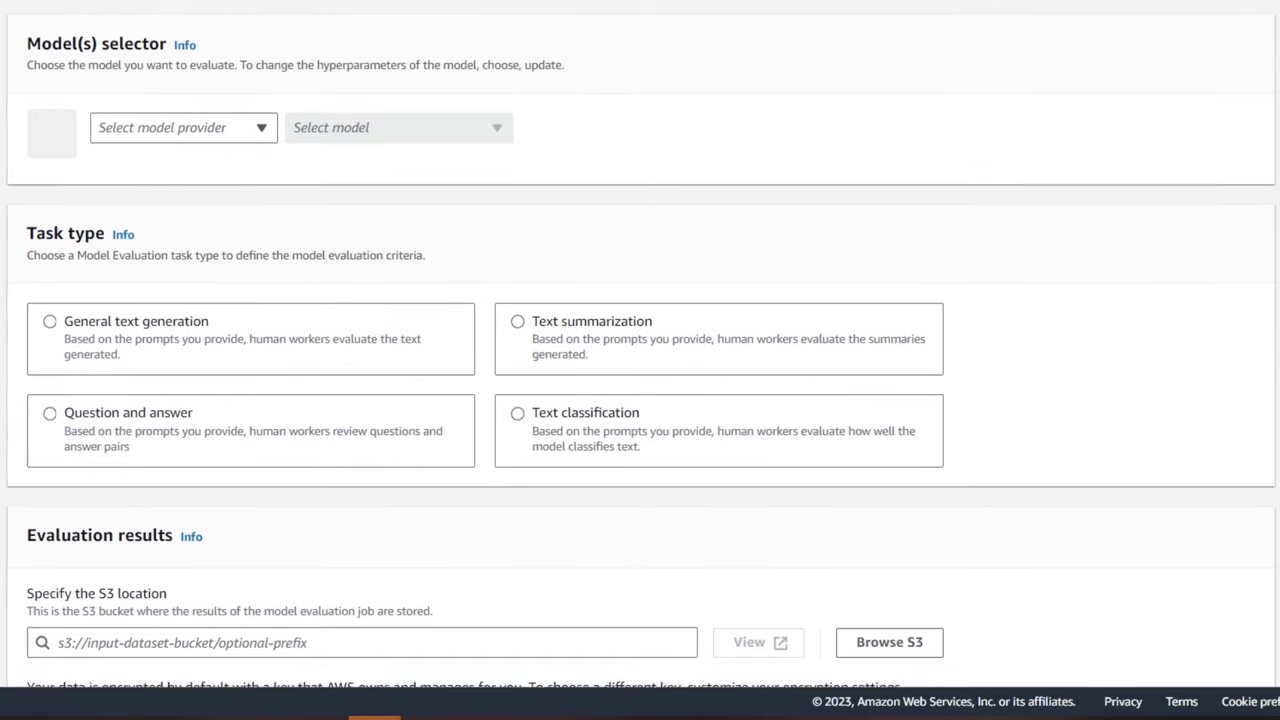
click(265, 131)
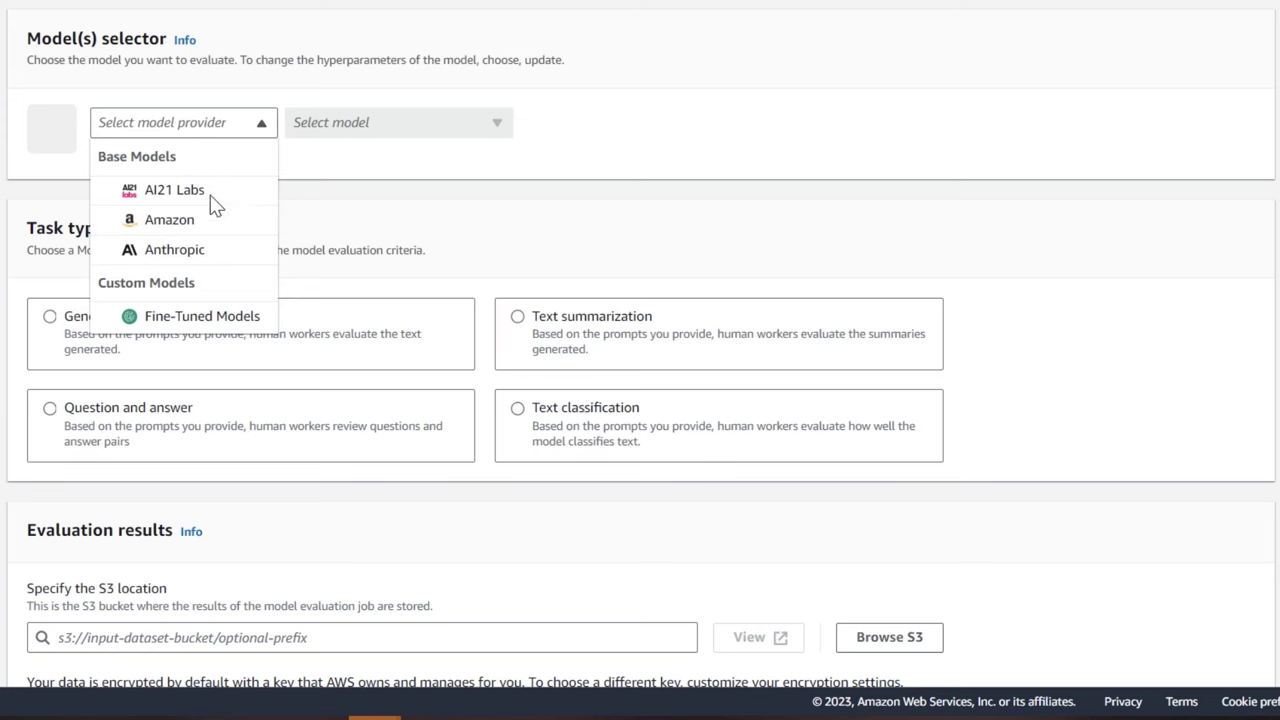
click(190, 222)
click(420, 136)
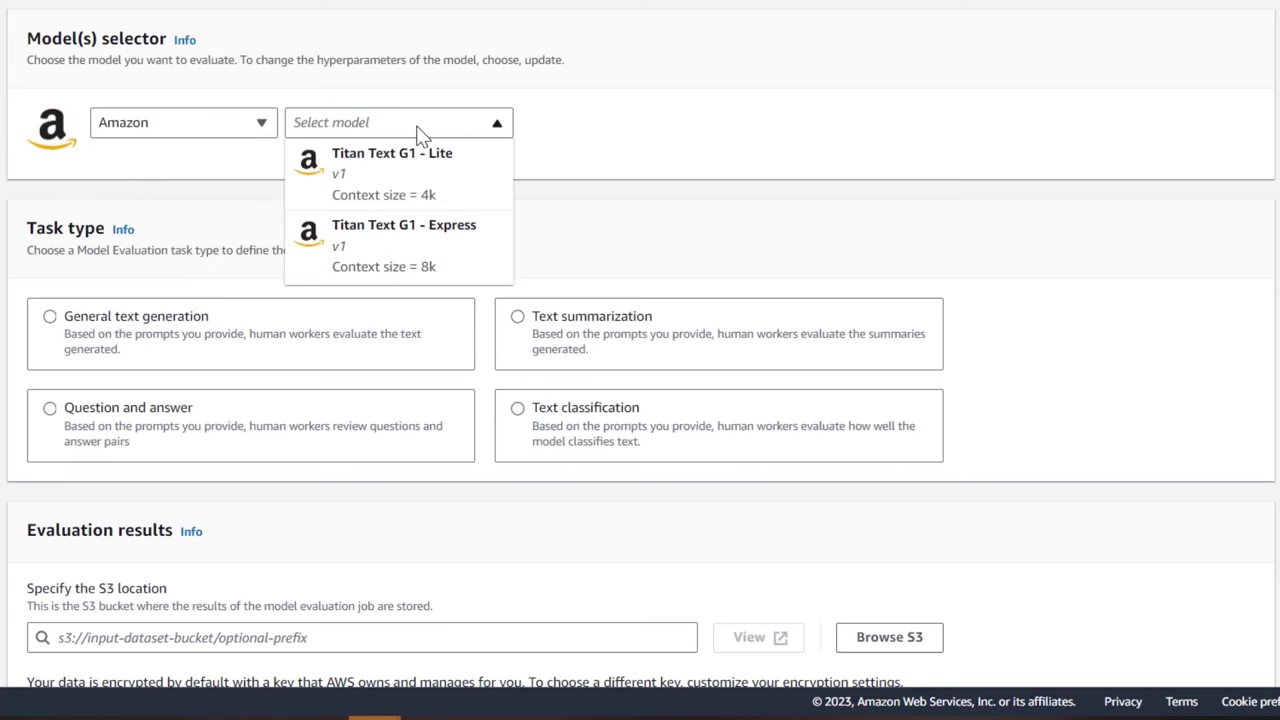
click(445, 192)
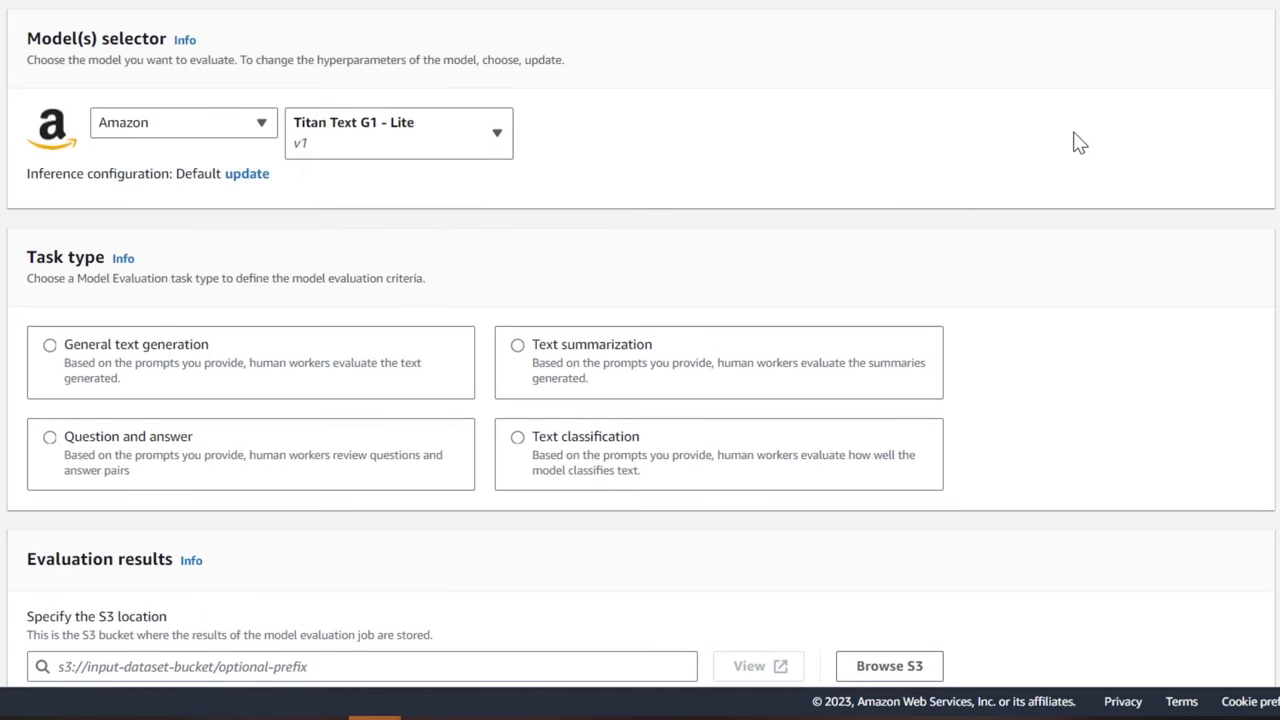
- Set the task type to Text summarization and the S3 results location to s3://modelevaluationdemo/output/
scroll(640, 344, down, 3)
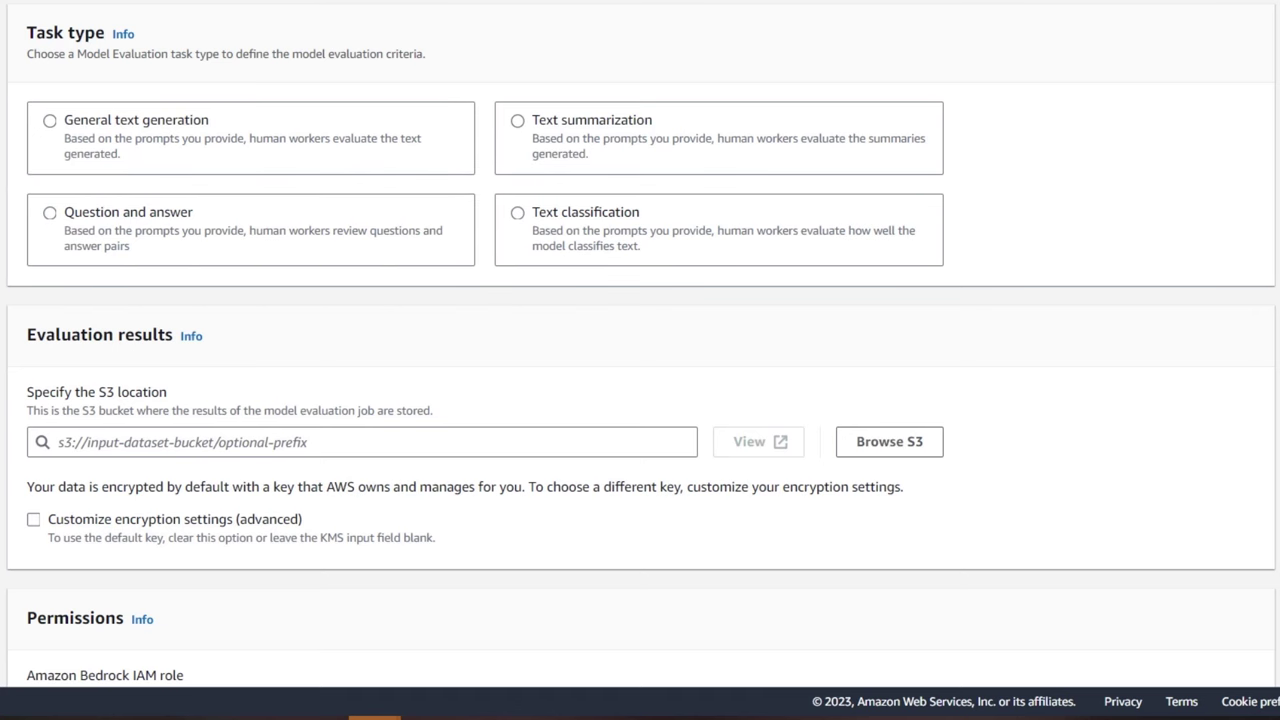
click(517, 122)
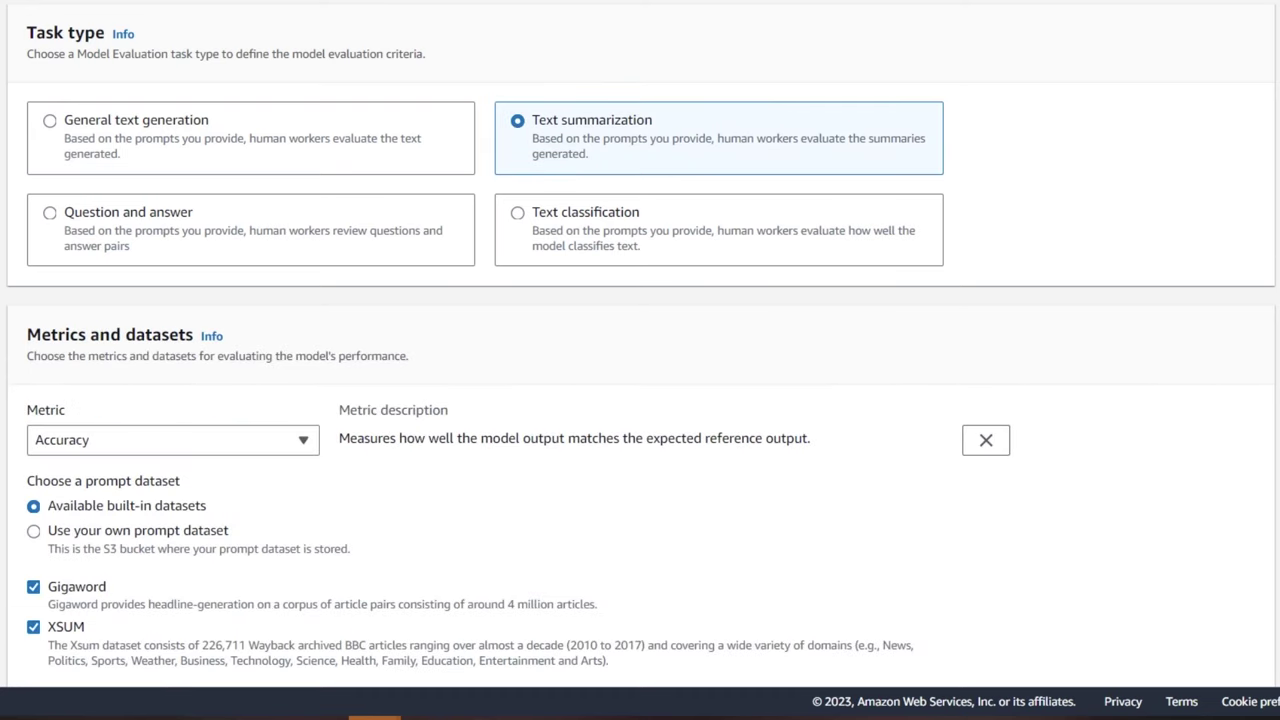
scroll(640, 360, down, 3)
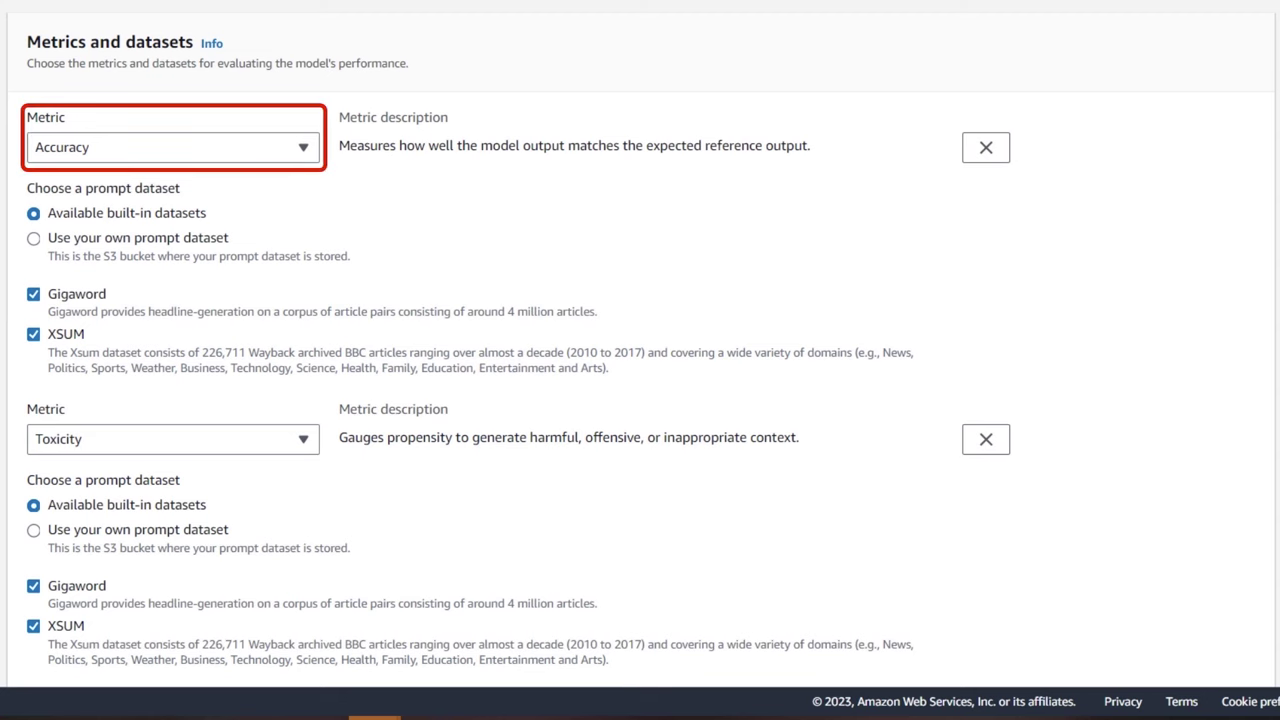
scroll(640, 360, down, 2)
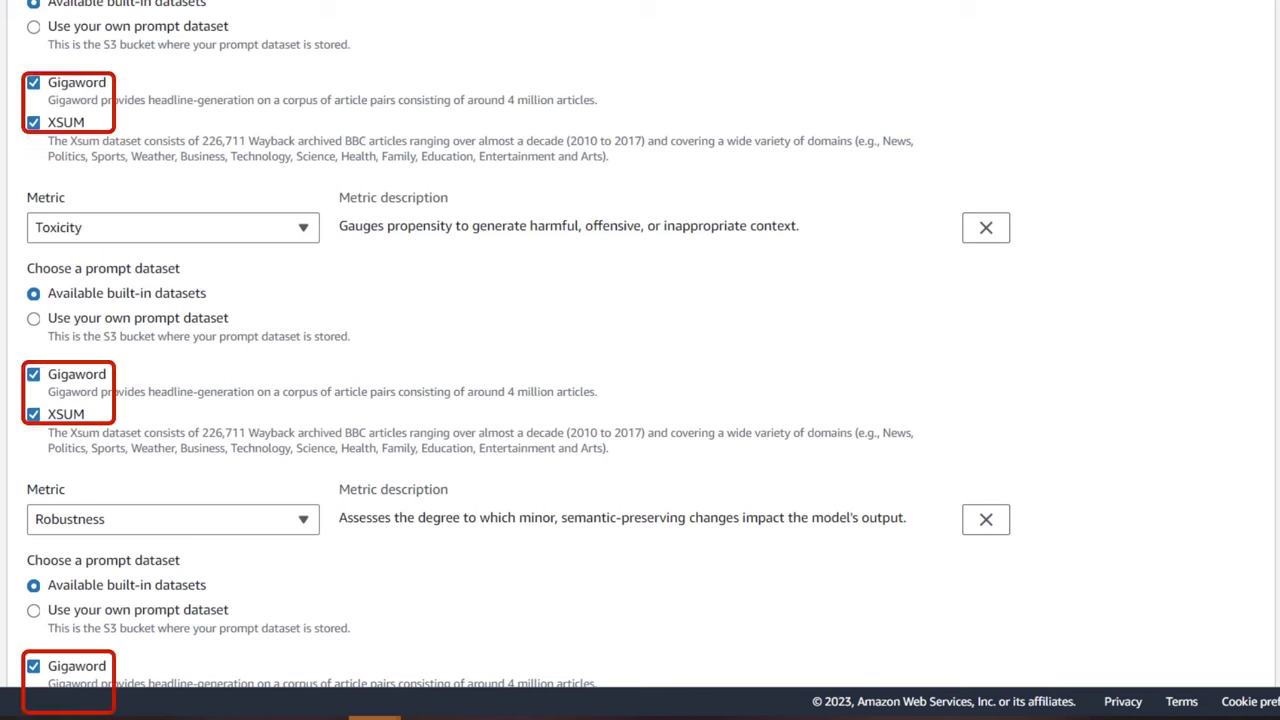
scroll(640, 340, down, 6)
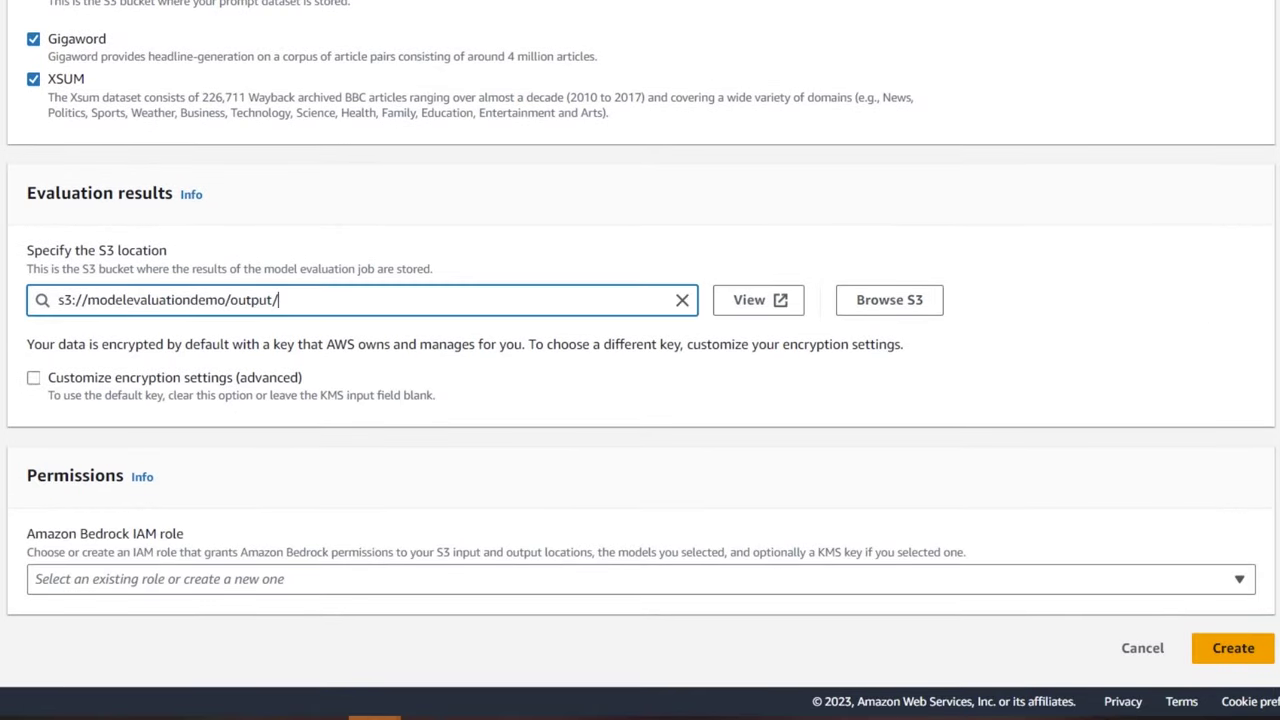
- Create a new IAM role for the modelevaluationdemo output bucket and Titan Text Lite model, and submit the evaluation job
click(1244, 582)
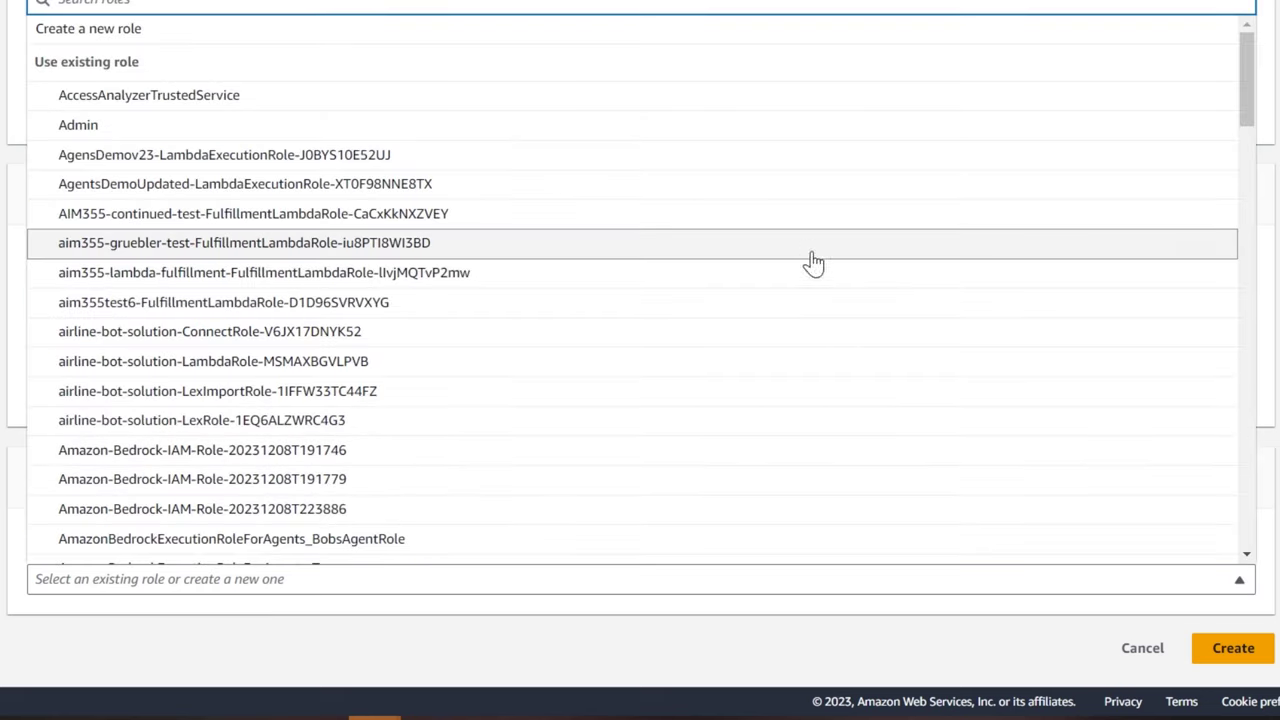
click(523, 48)
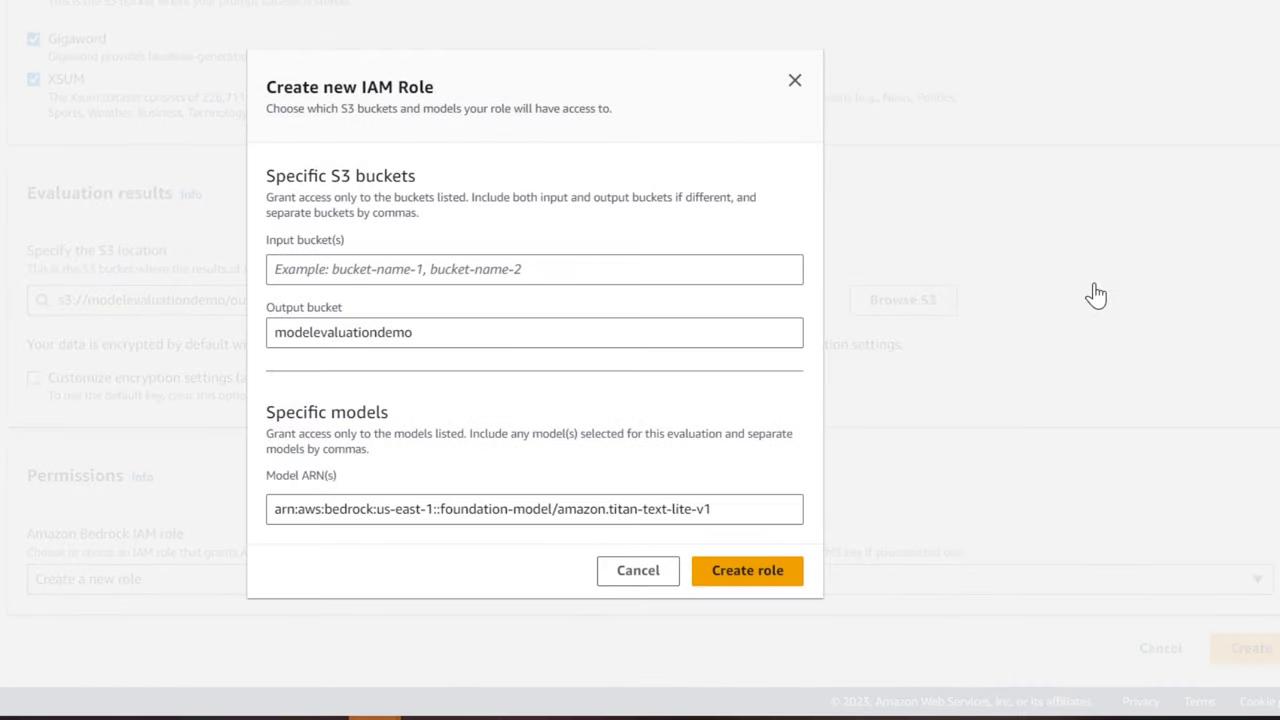
click(770, 578)
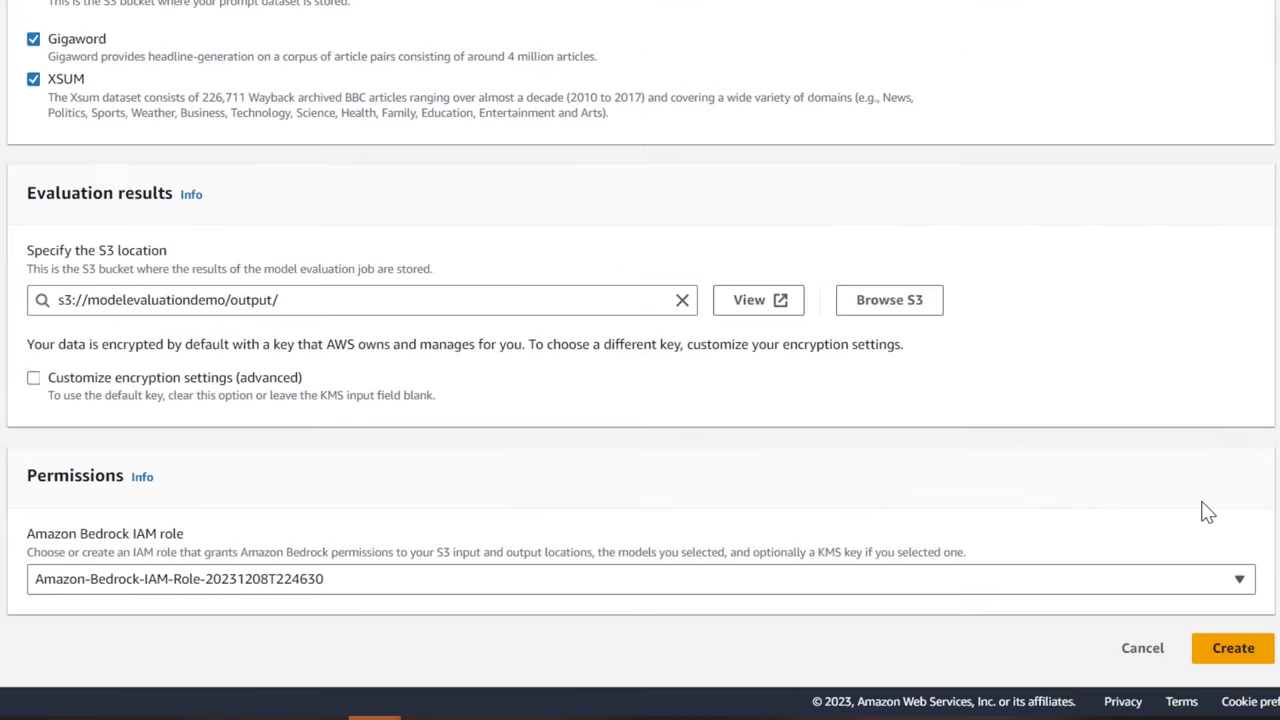
click(1247, 658)
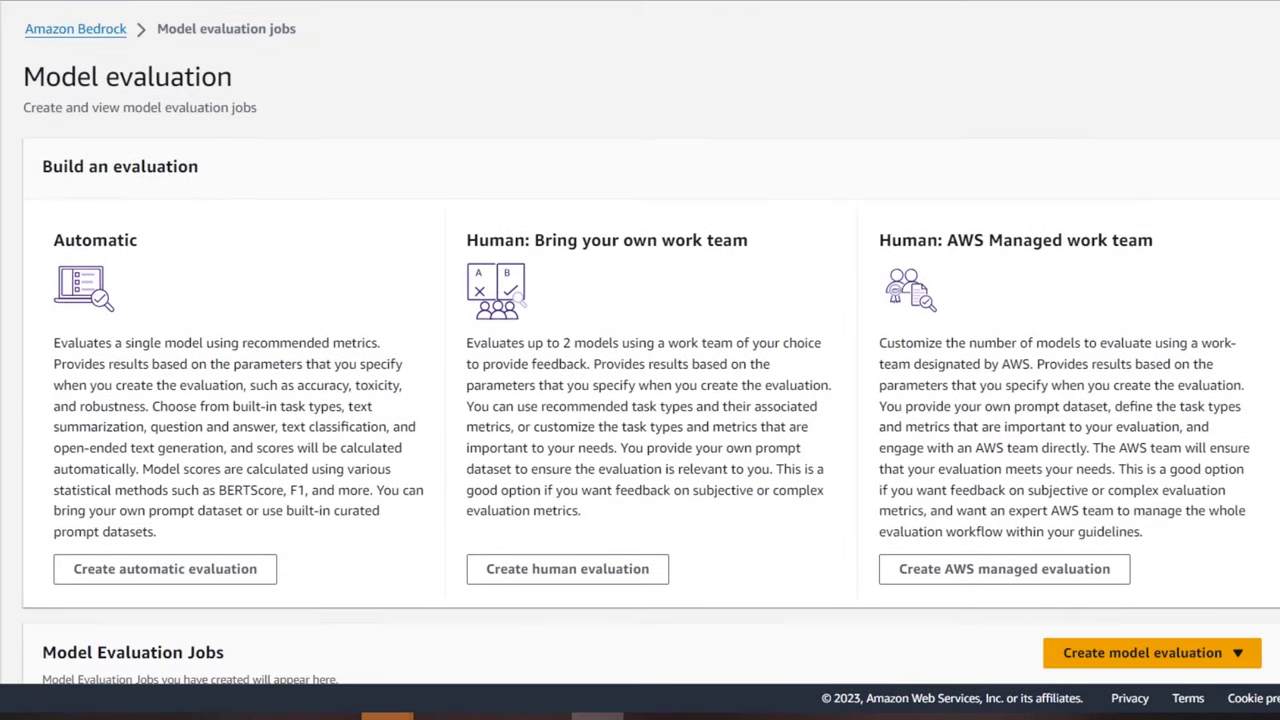
- Open the results of the modelevaltest1 evaluation job and browse its S3 output datasets to the builtin.Gigaword folder
scroll(640, 360, down, 3)
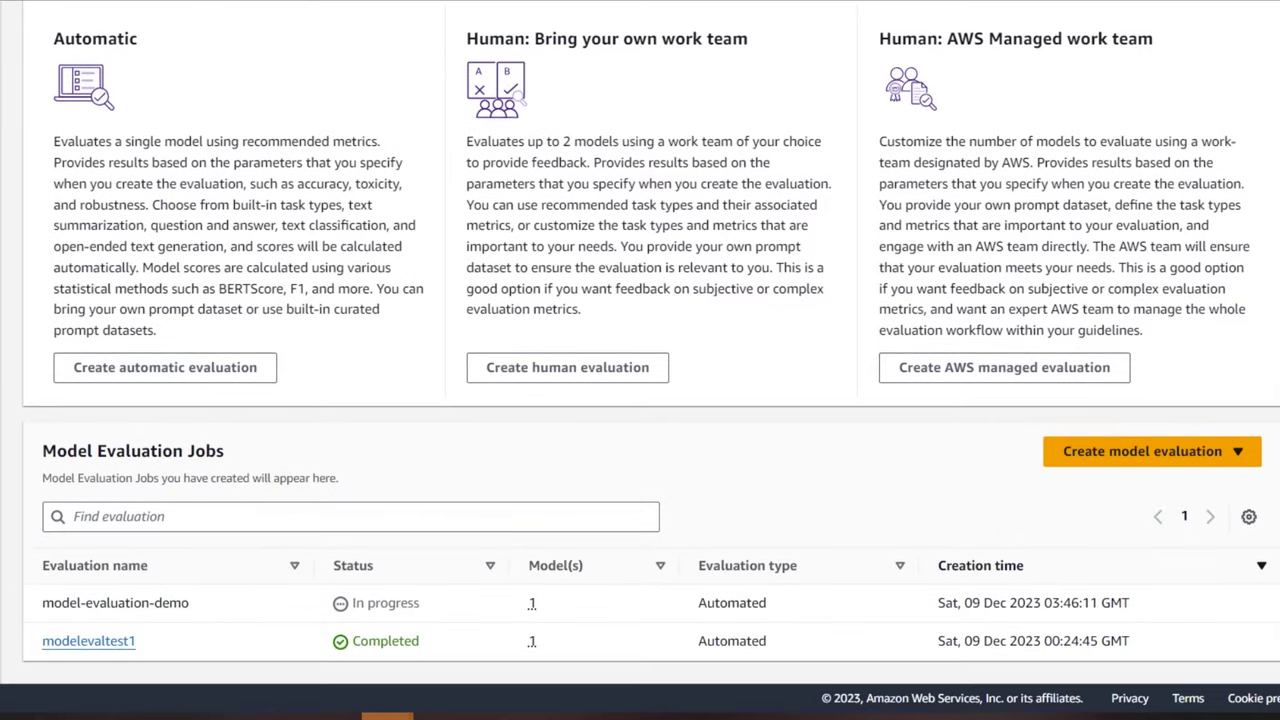
click(104, 644)
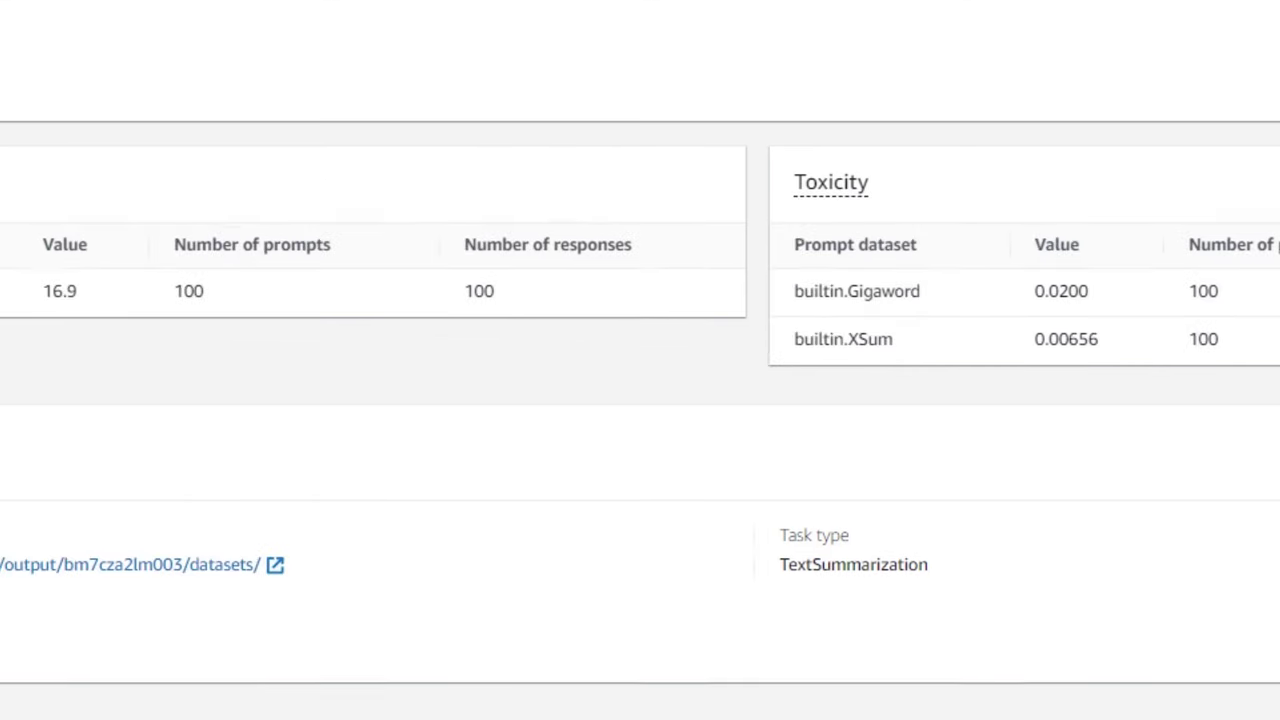
click(232, 556)
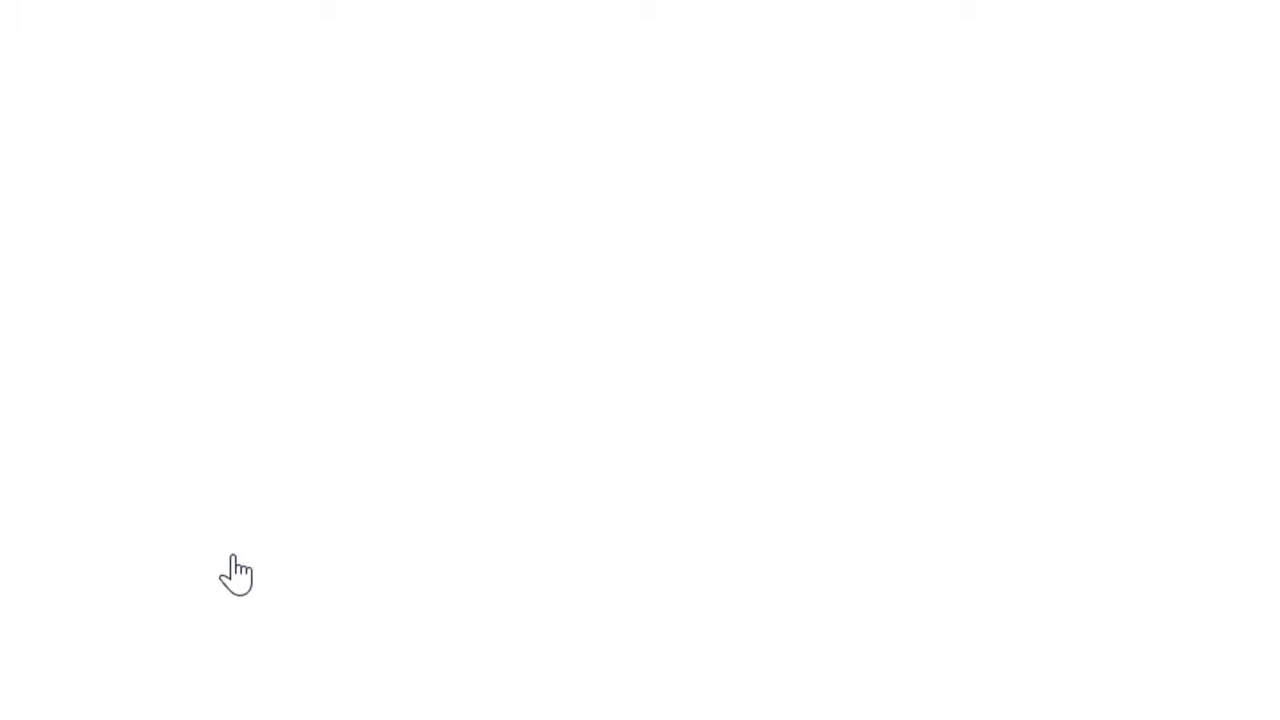
click(190, 638)
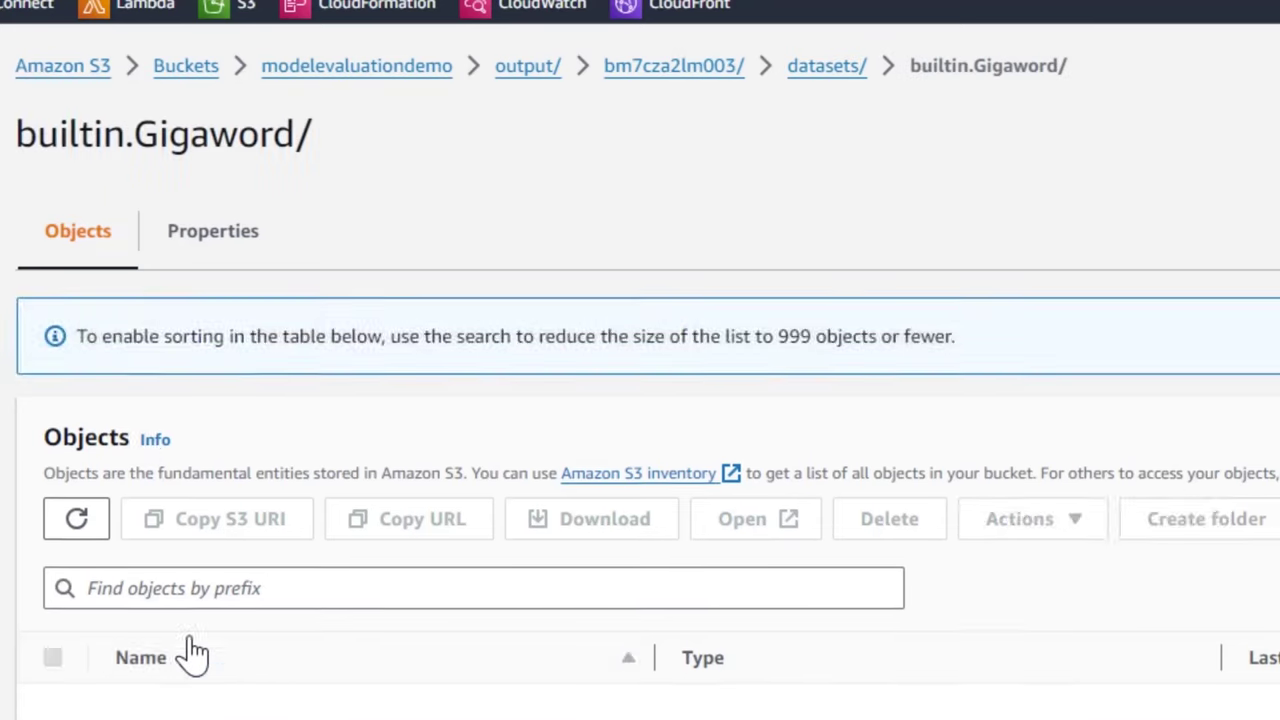